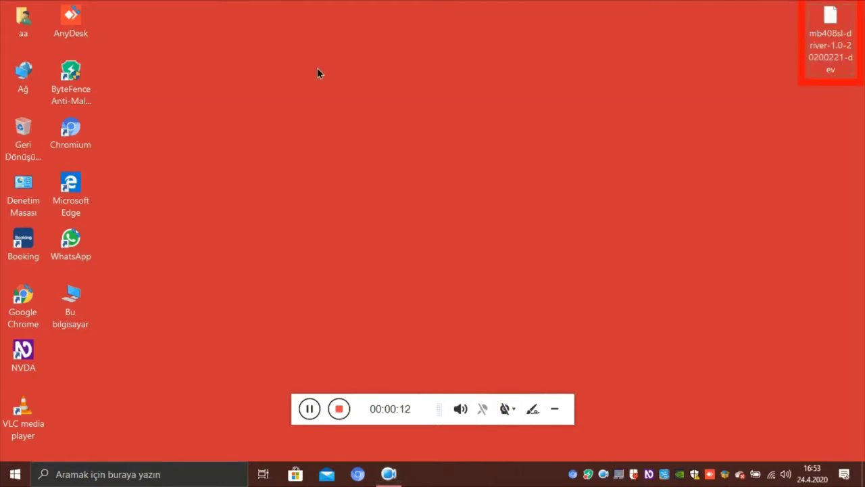
Step: Open the mb408sl-driver-1.0-20200221-dev add-on package from the desktop and view its add-on information
key(Left)
key(Right)
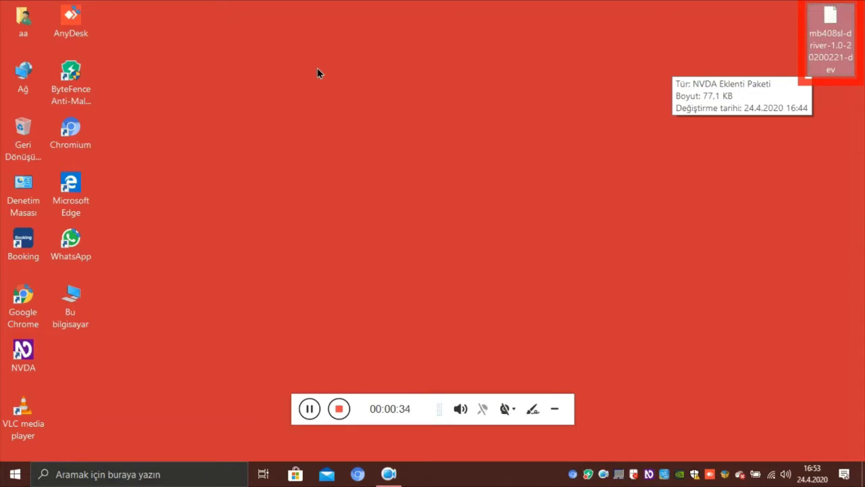
key(Return)
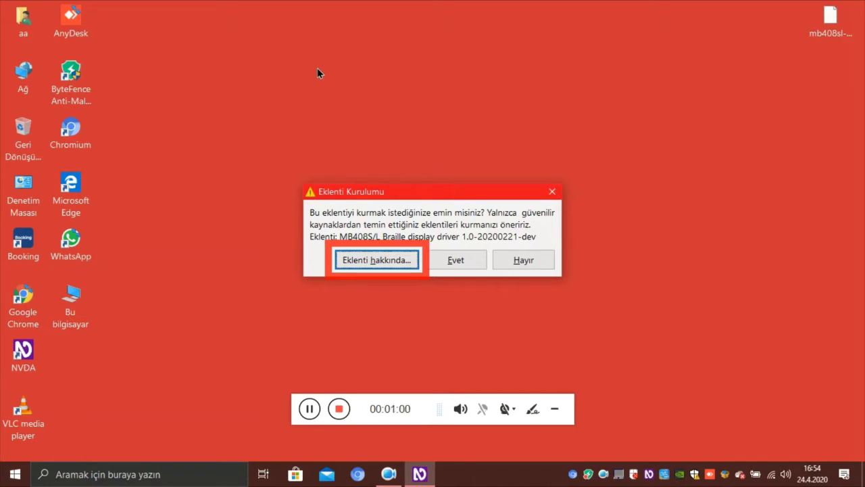
key(Return)
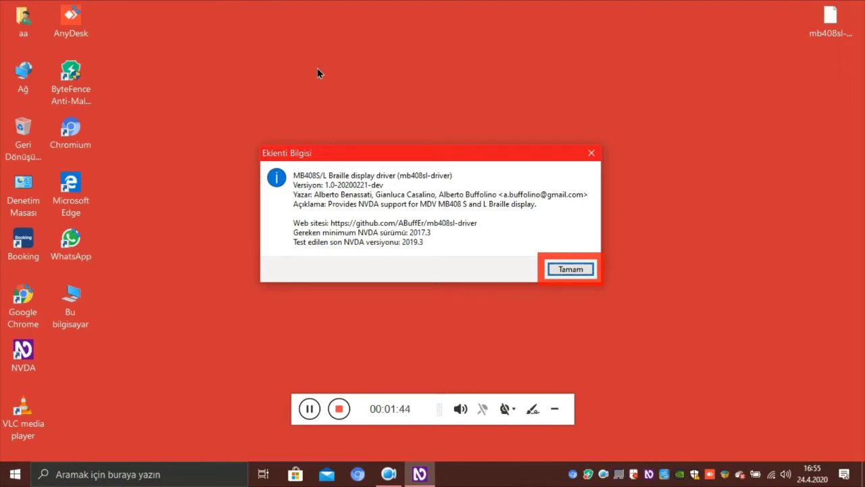
key(Return)
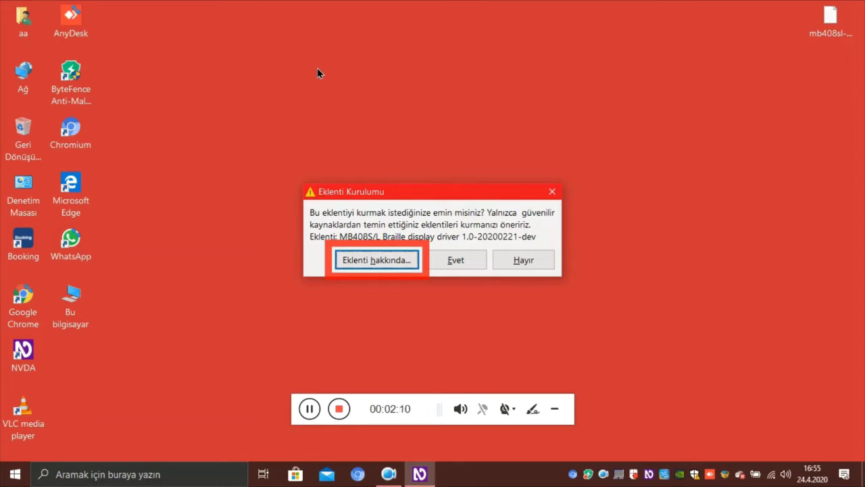
Step: Approve installing the MB408S/L Braille display driver add-on and restart NVDA to apply it
key(Tab)
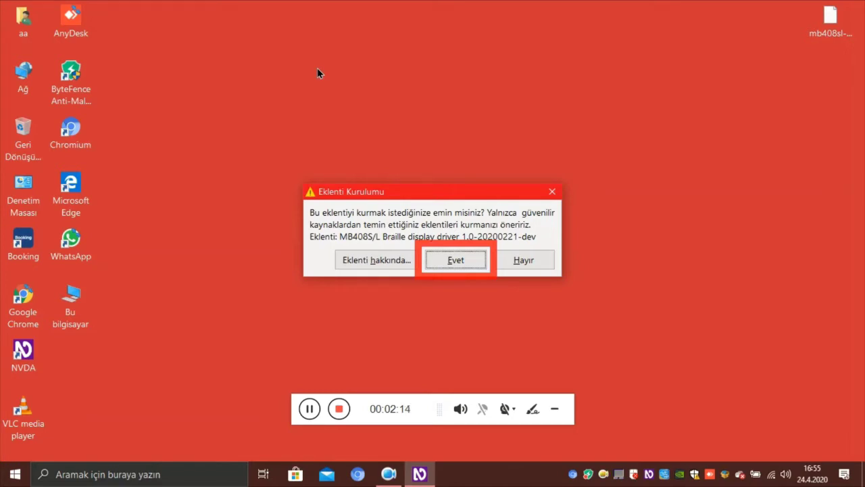
key(Return)
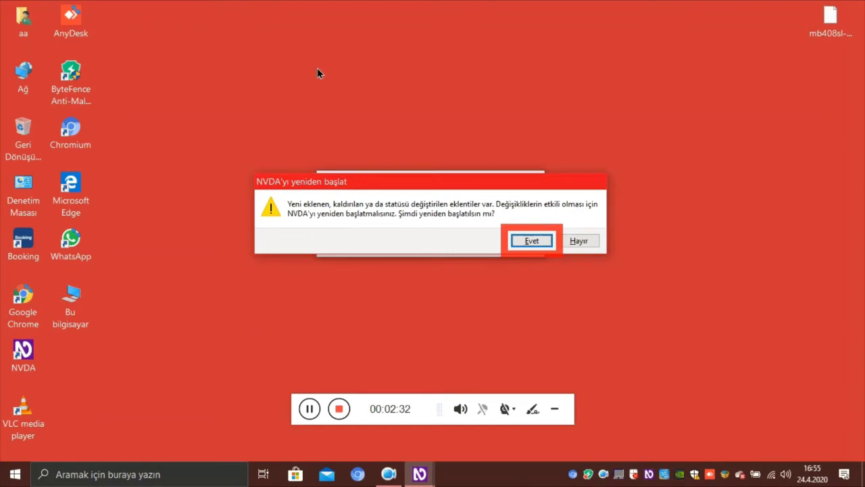
key(Tab)
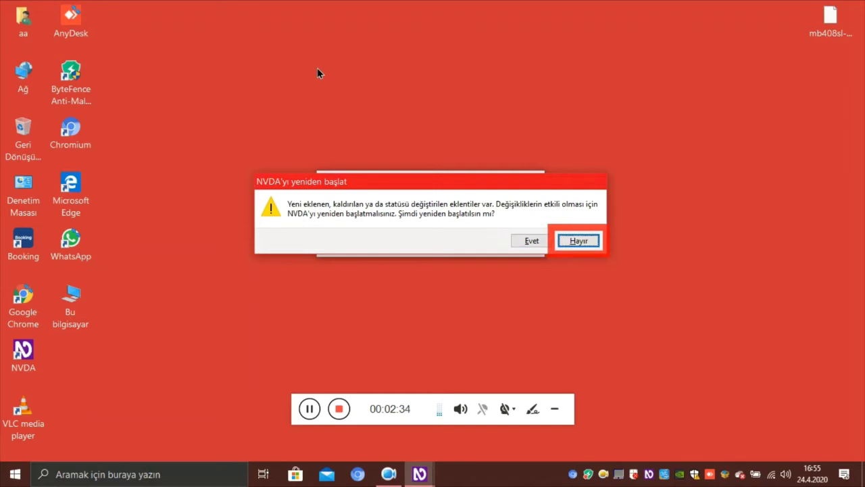
key(Tab)
key(Return)
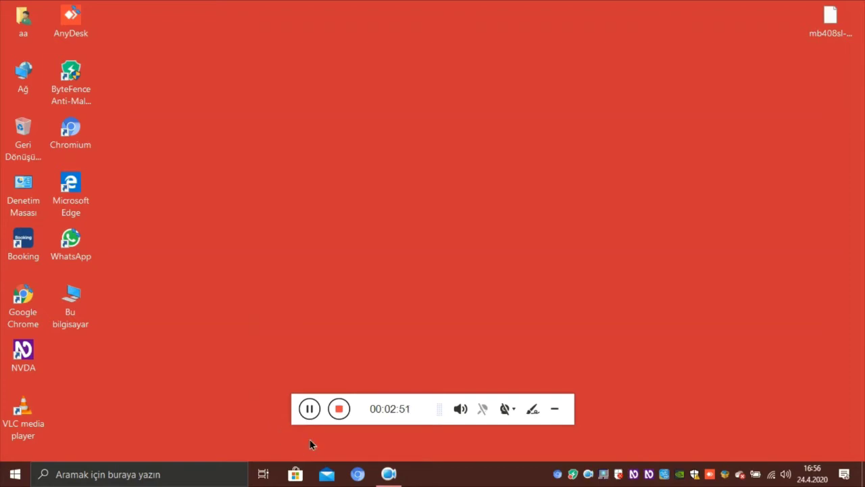
click(340, 411)
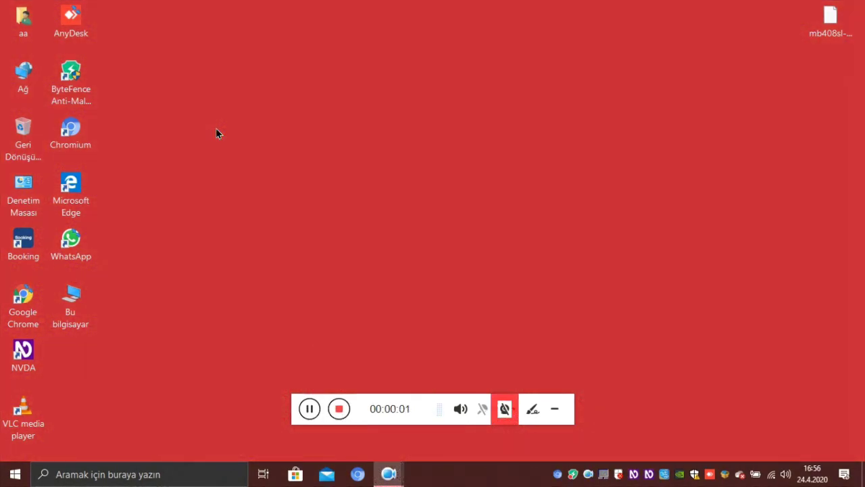
Step: View the Konuşma category in the NVDA settings, and close the settings without changing anything
key(Insert+n)
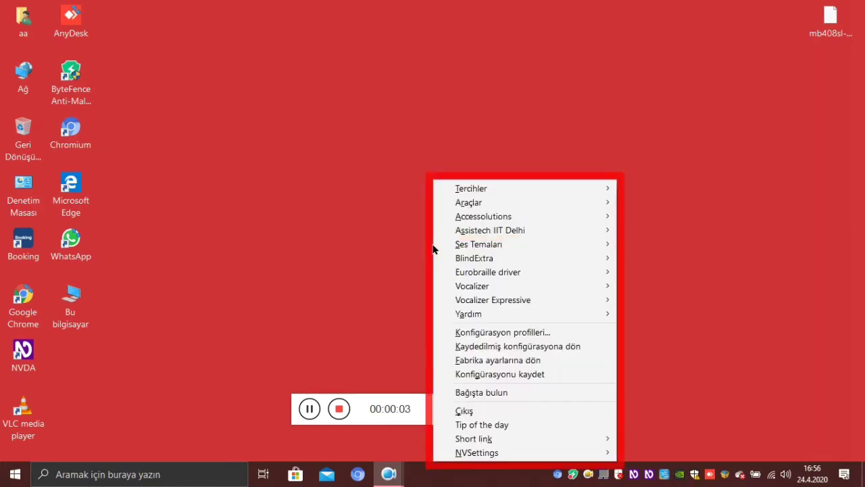
key(Down)
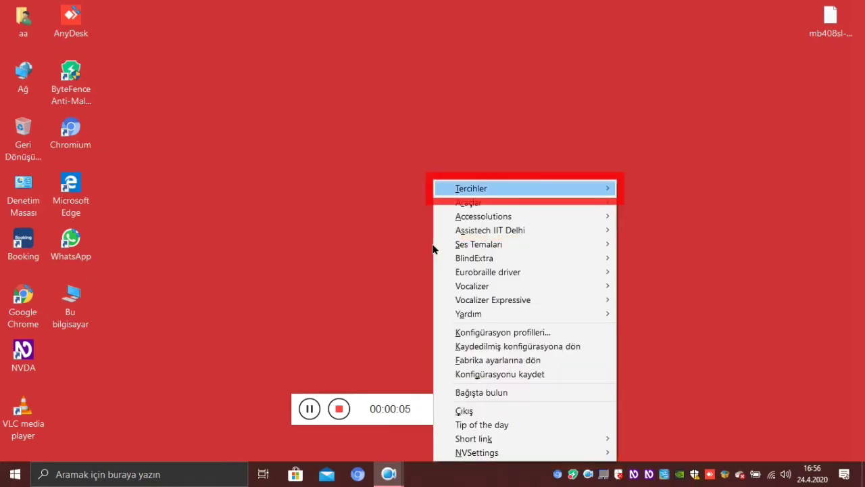
key(Right)
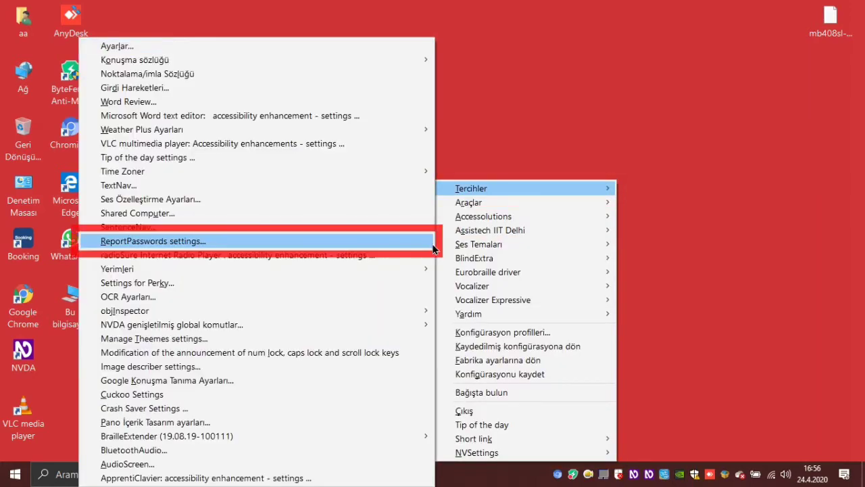
key(Home)
key(Return)
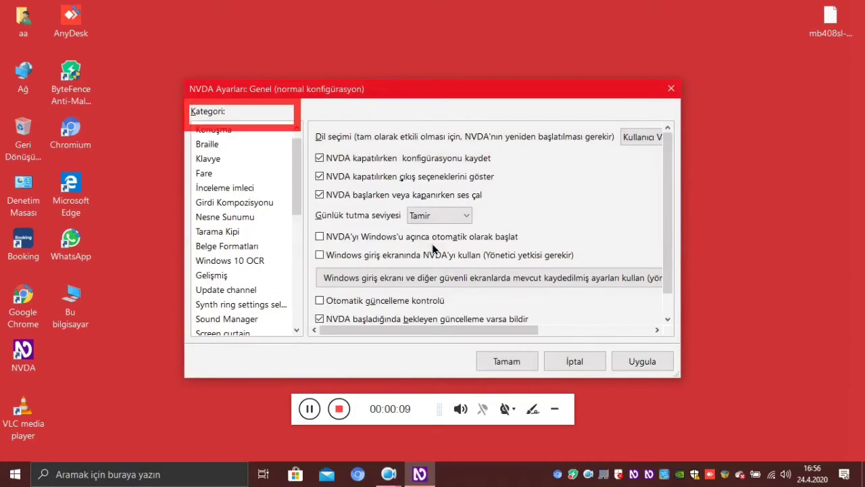
key(Down)
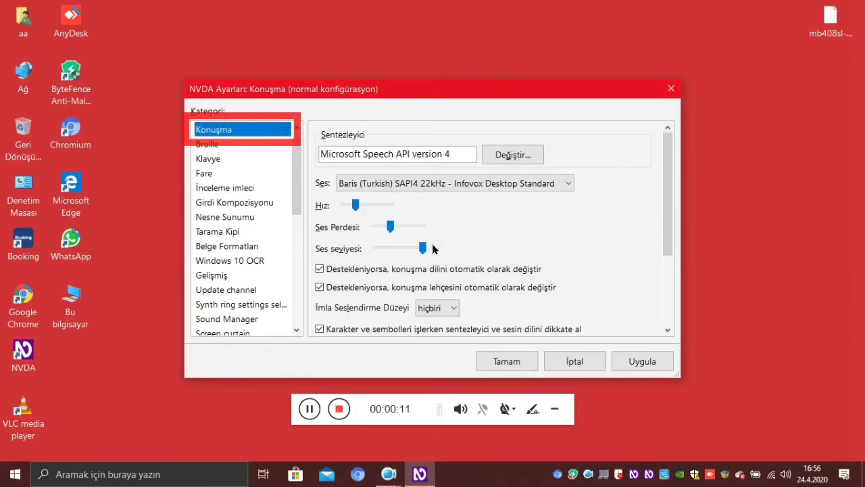
key(Escape)
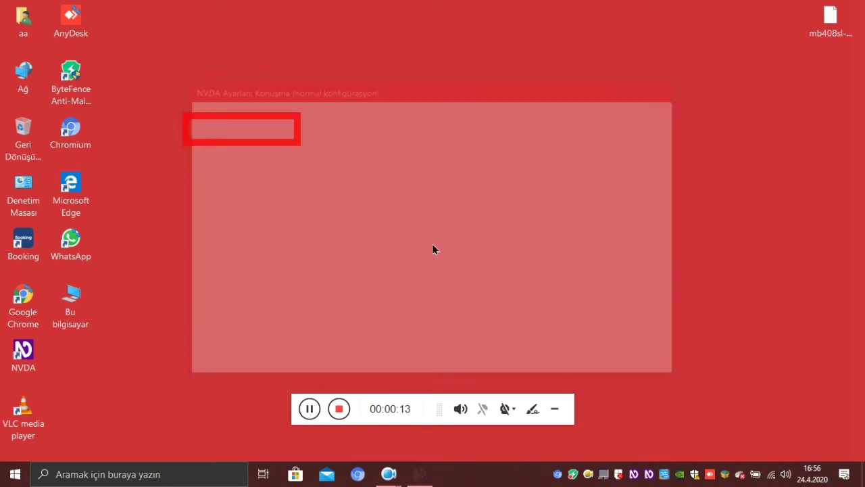
Step: Examine the NVDA preference entries for add-on settings, from AudioScreen up to Girdi Hareketleri
key(Insert+n)
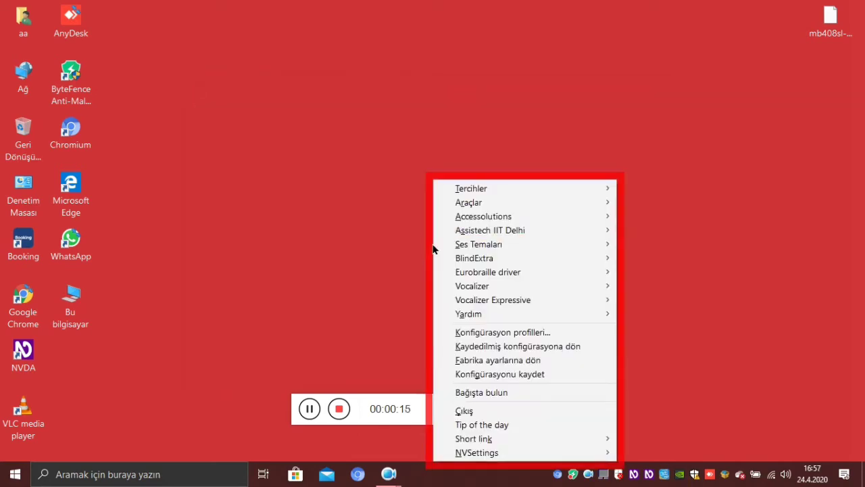
key(Right)
key(Up)
key(Up)
key(Up)
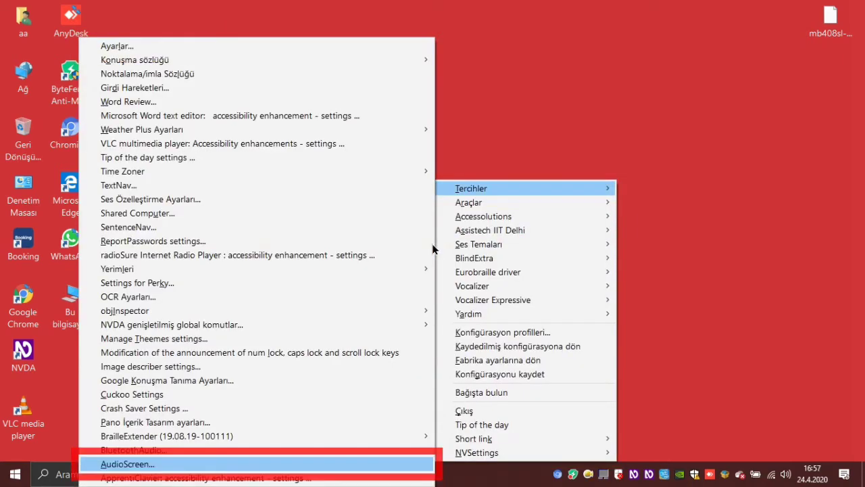
key(Up)
key(Up)
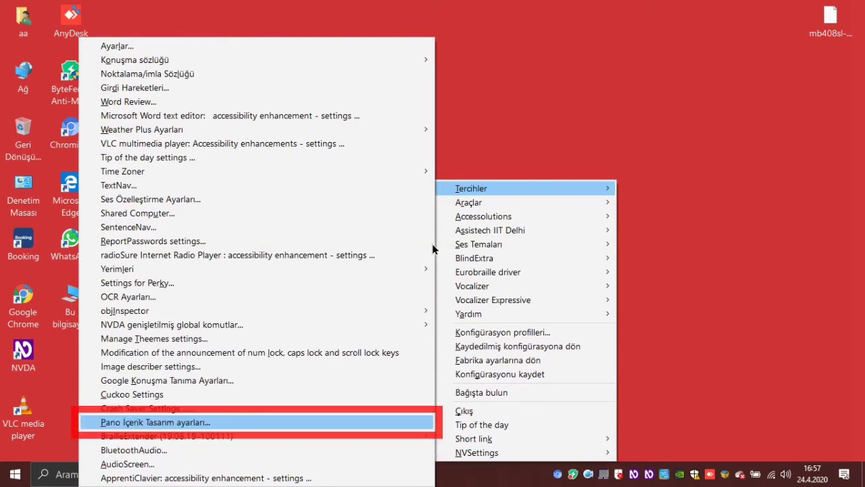
key(Down)
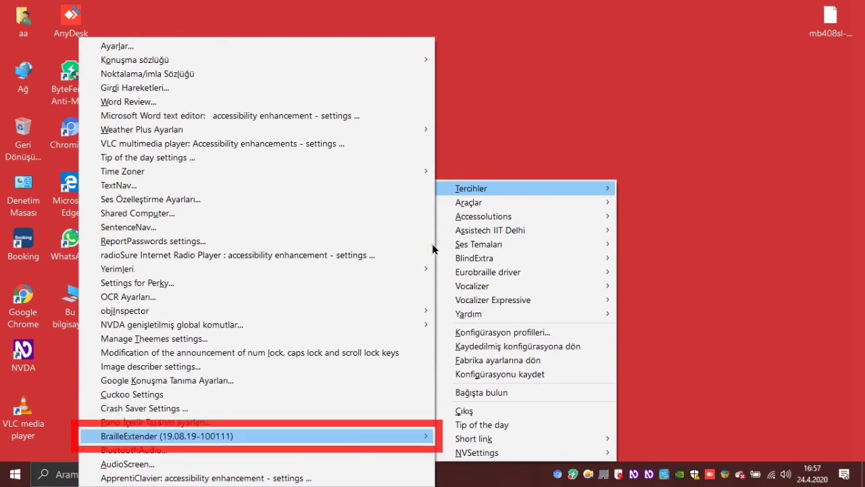
key(Up)
key(Up)
key(Up)
key(Up)
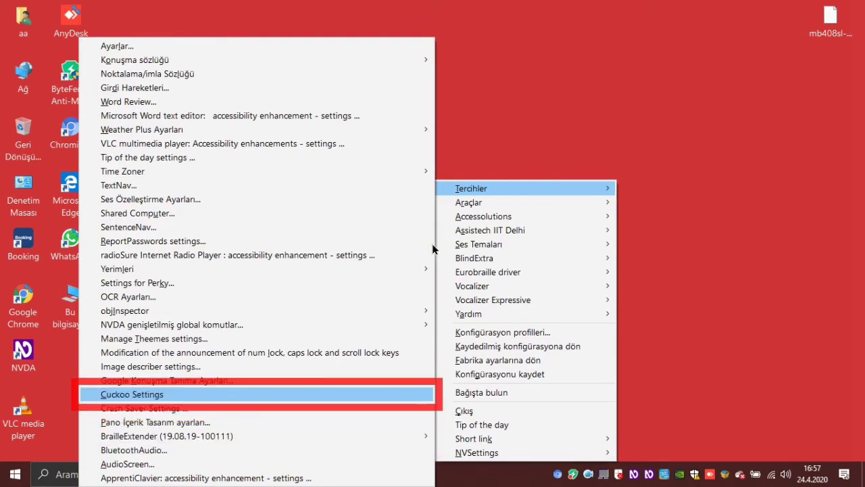
key(Up)
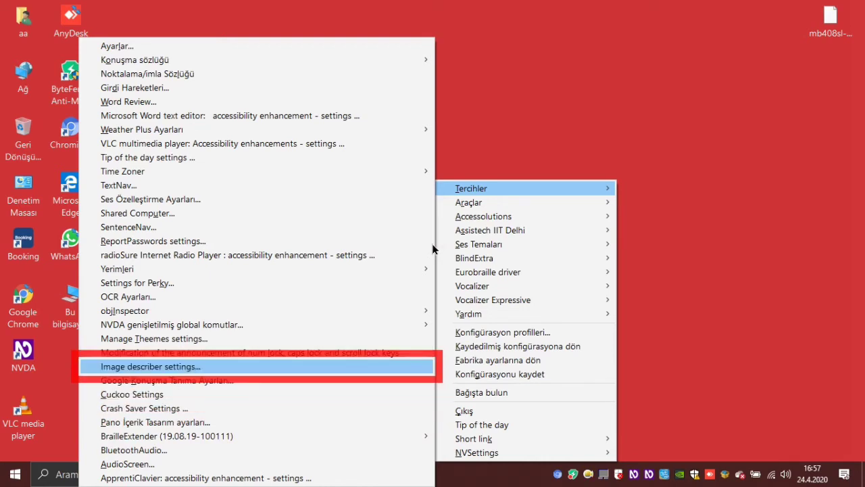
key(Up)
key(Up)
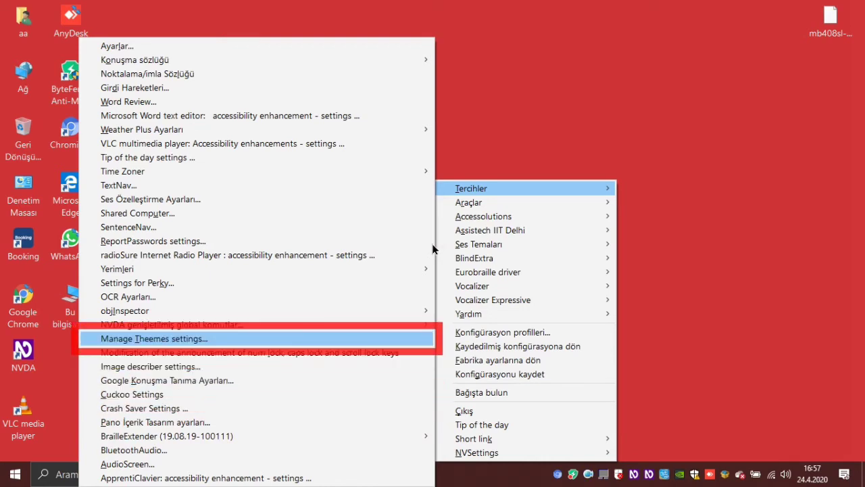
key(Up)
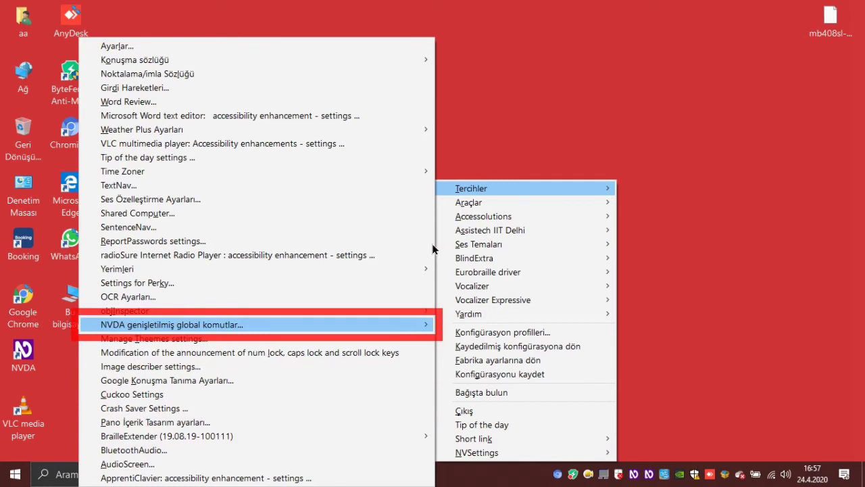
key(Up)
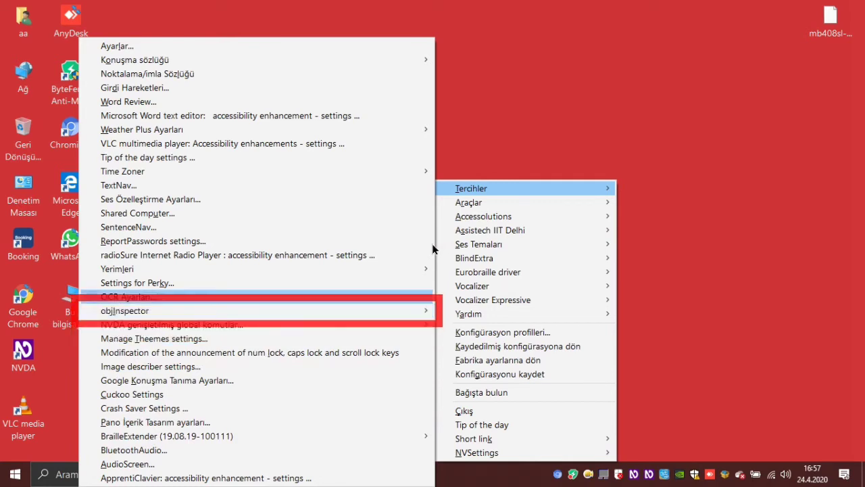
key(Up)
key(Up)
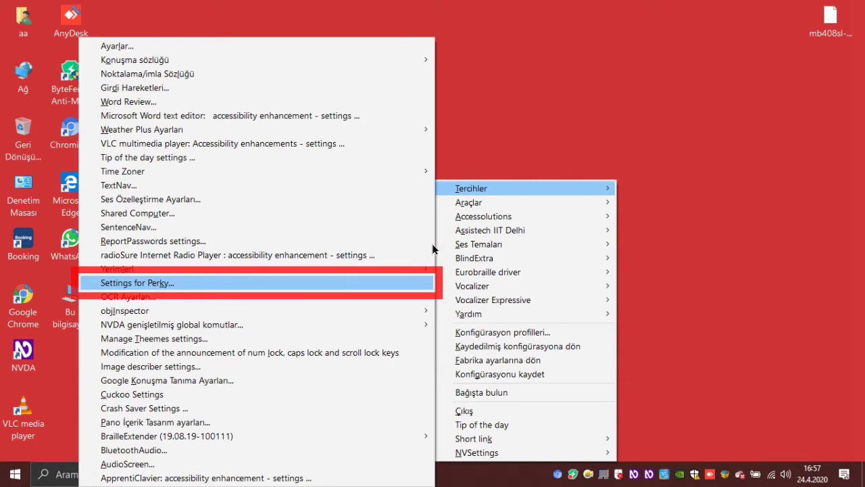
key(Up)
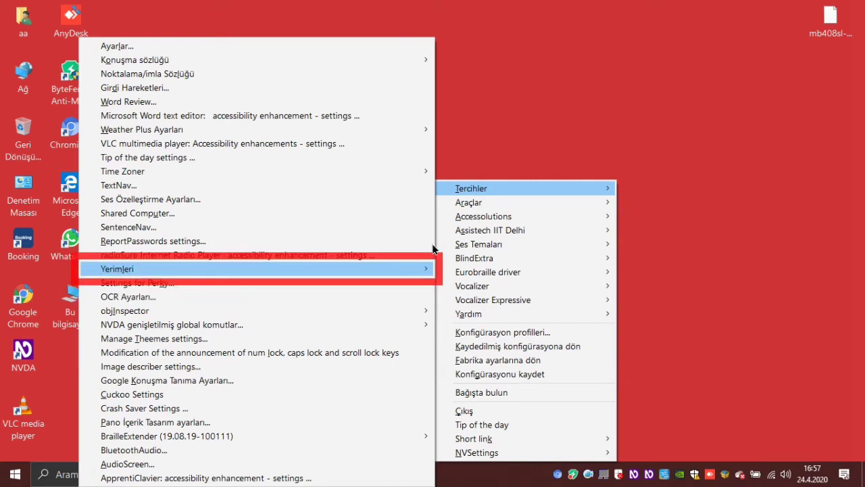
key(Up)
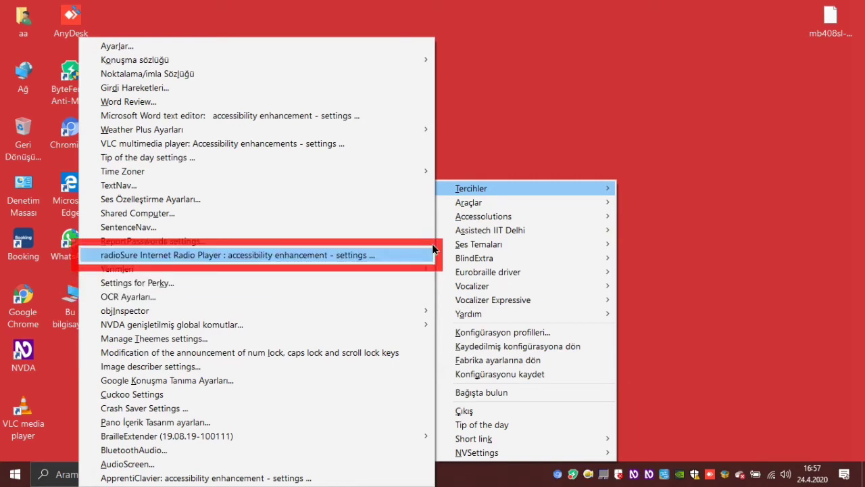
key(Up)
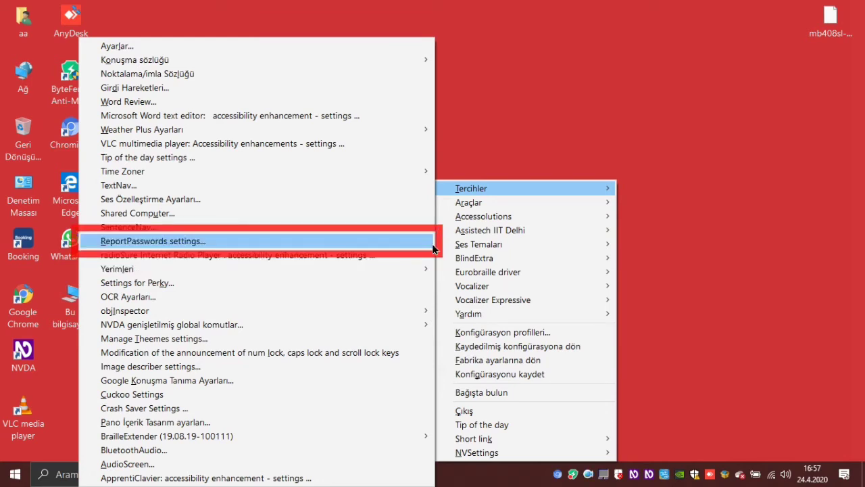
key(Up)
key(Up)
key(Up)
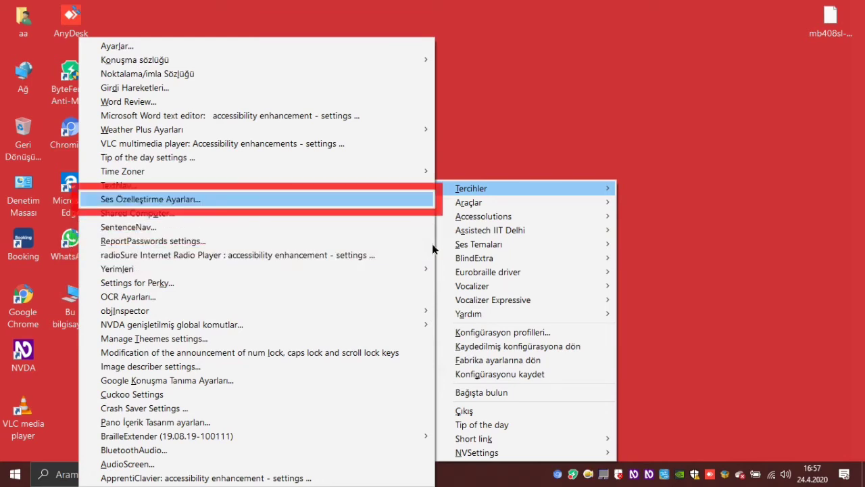
key(Up)
key(Up)
key(Up)
key(Up)
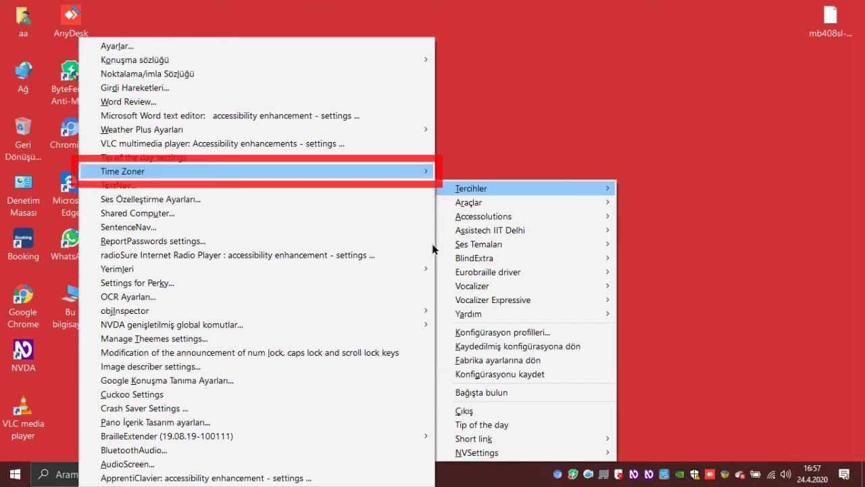
key(Up)
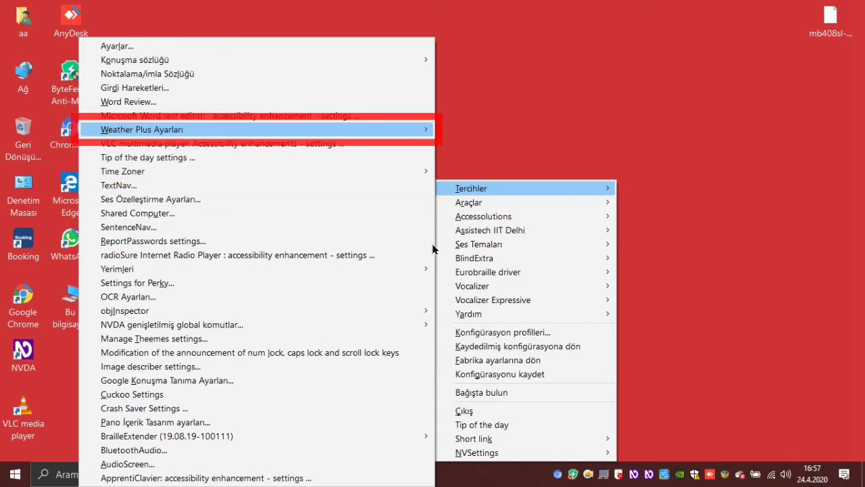
key(Up)
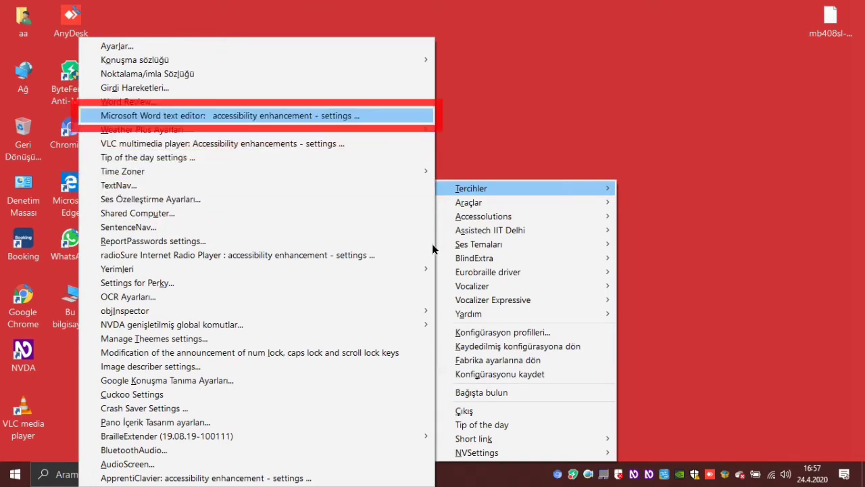
key(Up)
key(Up)
key(Up)
key(Up)
key(Up)
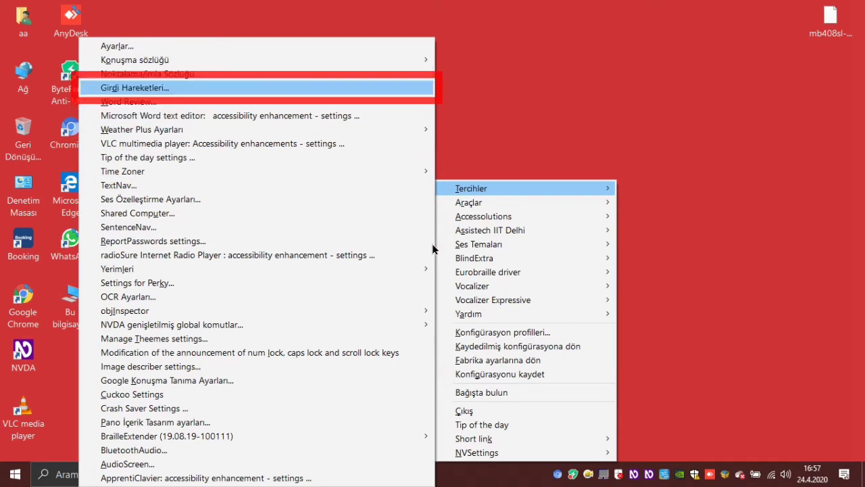
key(Escape)
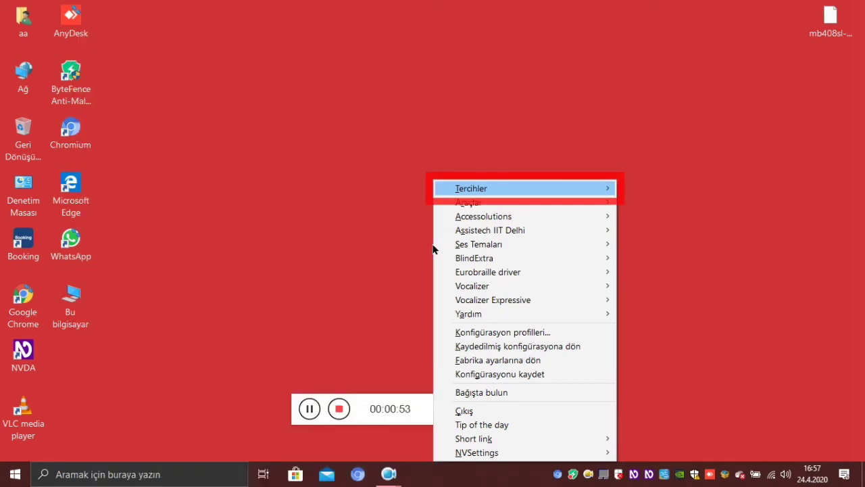
Step: Examine the entries of the main NVDA menu, from Tercihler down to NVSettings
key(Down)
key(Down)
key(Down)
key(Down)
key(Down)
key(Down)
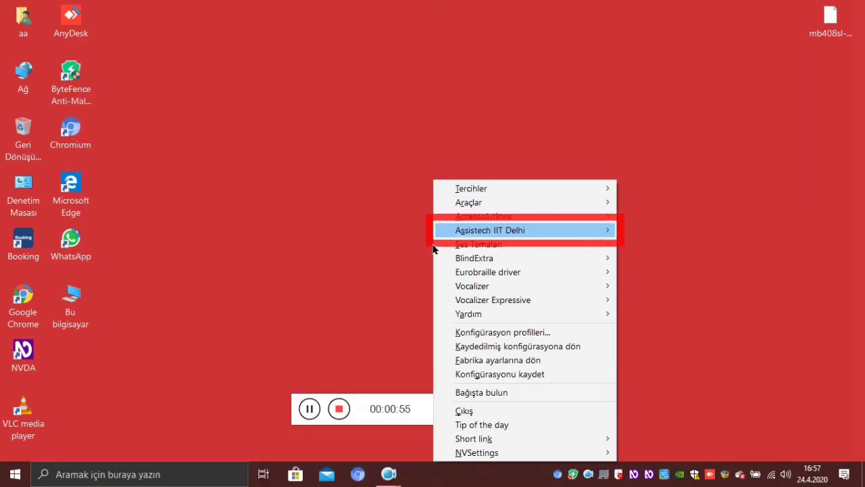
key(Down)
key(Down)
key(Down)
key(Down)
key(Down)
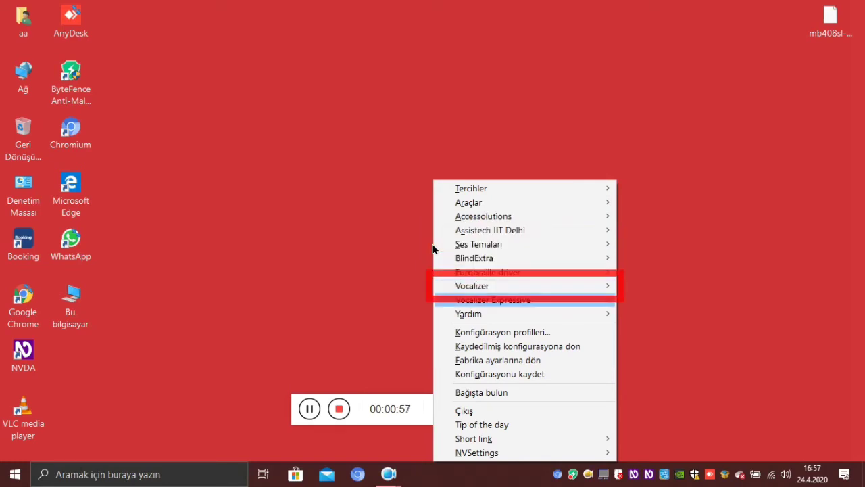
key(Down)
key(Down)
key(Down)
key(Down)
key(Down)
key(Down)
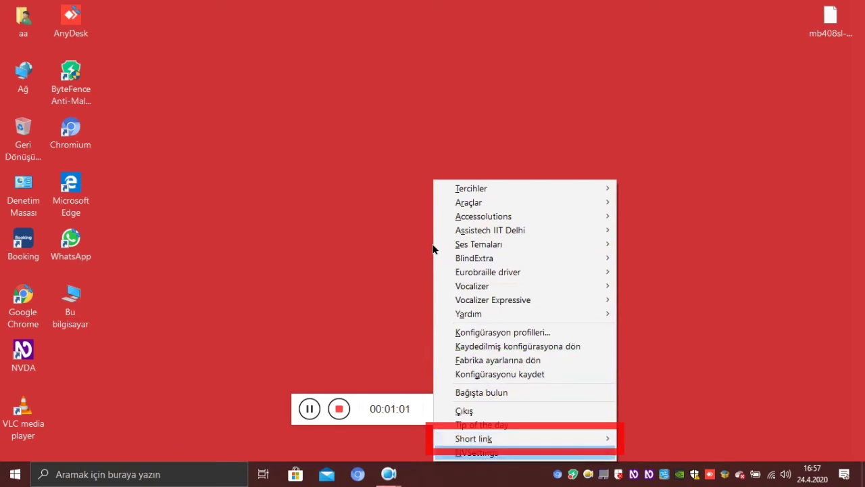
Step: Examine the NVDA Araçlar entries from Eklenti güncelleme kontrolü up to Eklentileri yönet, and leave without choosing one
key(Down)
key(Down)
key(Down)
key(Right)
key(Up)
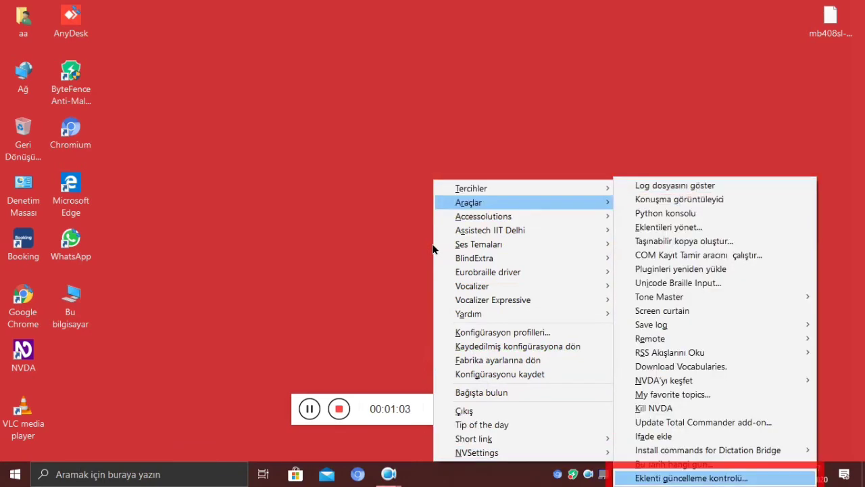
key(Up)
key(Up)
key(Up)
key(Up)
key(Up)
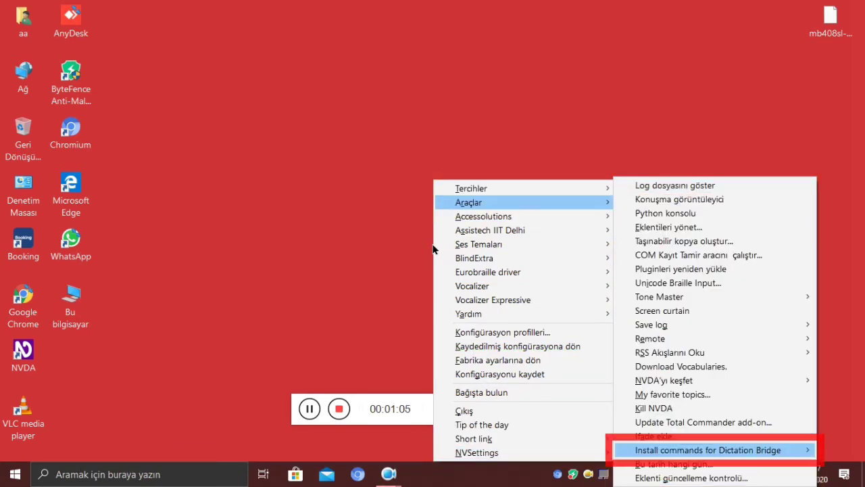
key(Up)
key(Up)
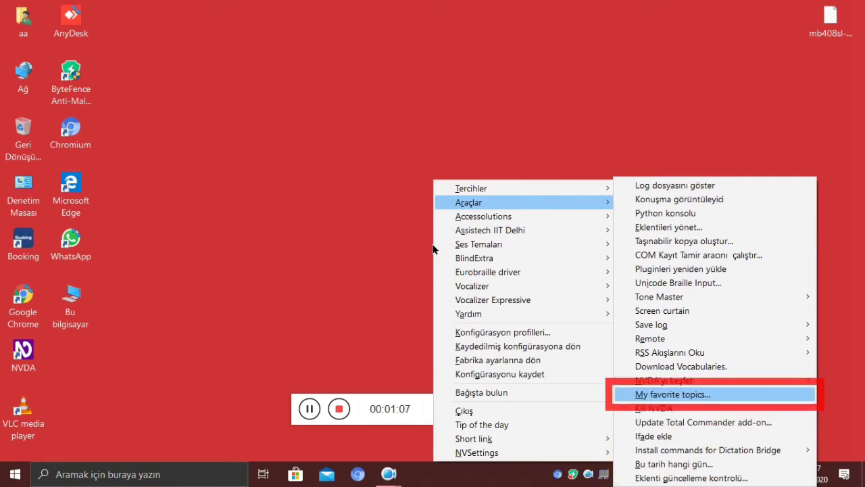
key(Up)
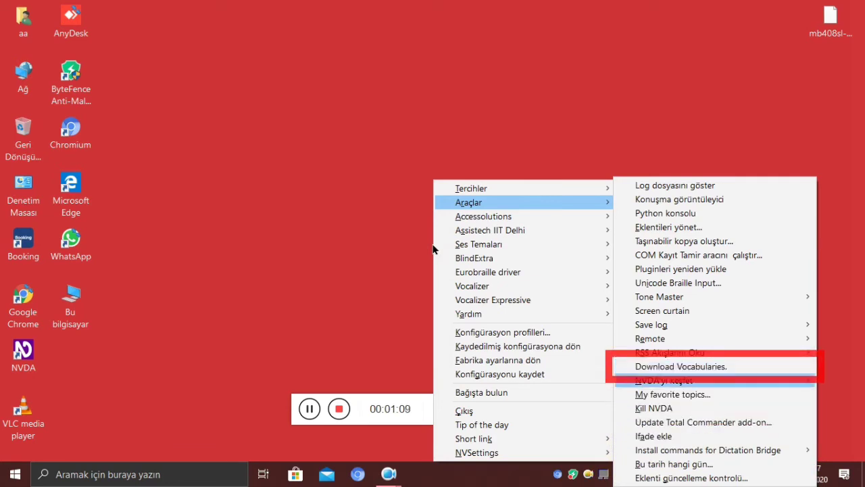
key(Down)
key(Up)
key(Up)
key(Up)
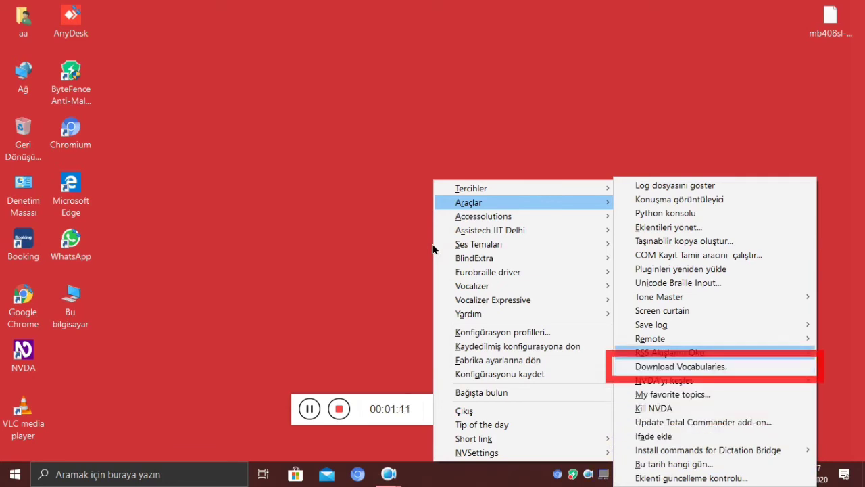
key(Up)
key(Up)
key(Up)
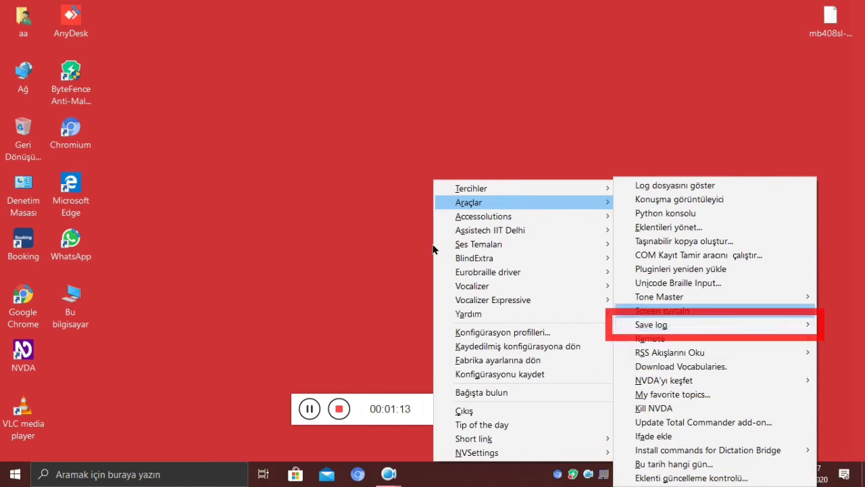
key(Up)
key(Up)
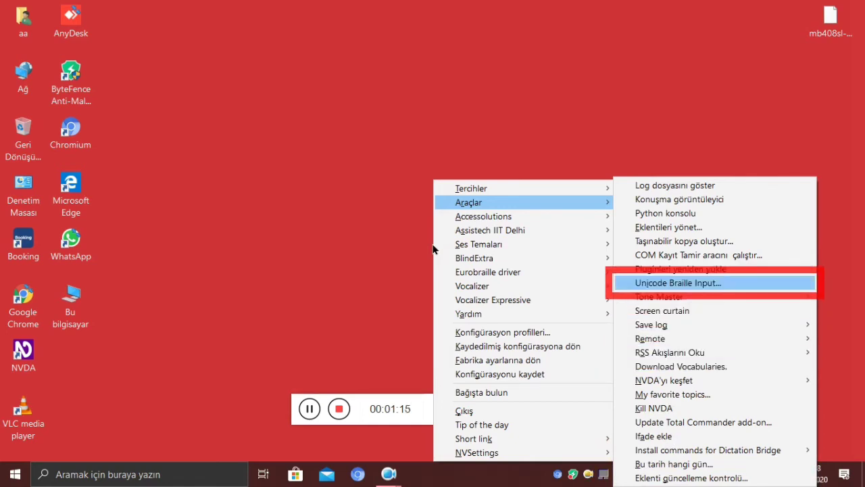
key(Up)
key(Up)
key(Up)
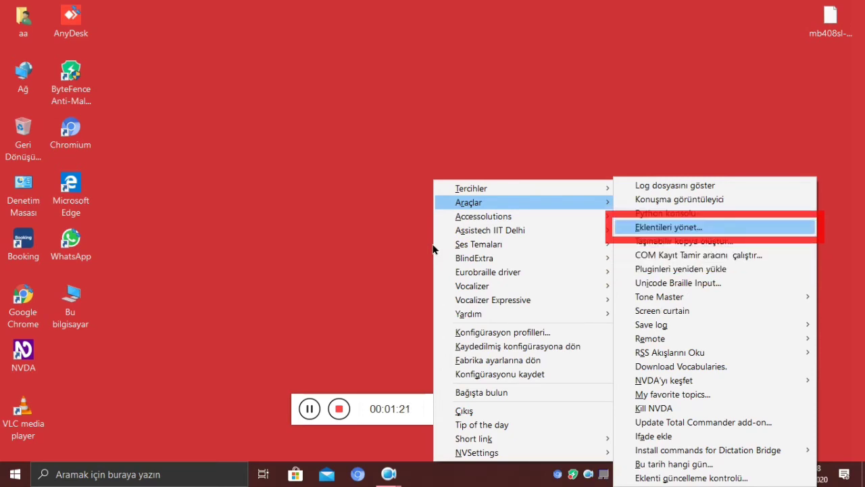
key(Escape)
key(Escape)
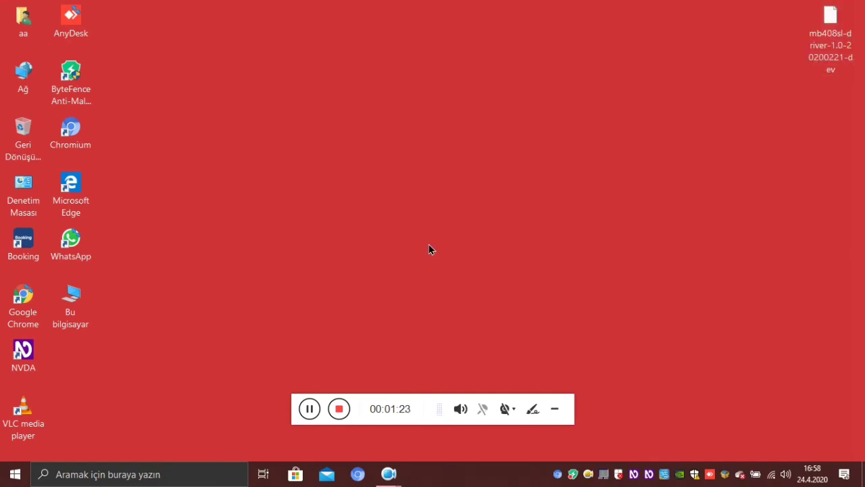
key(Left)
key(Right)
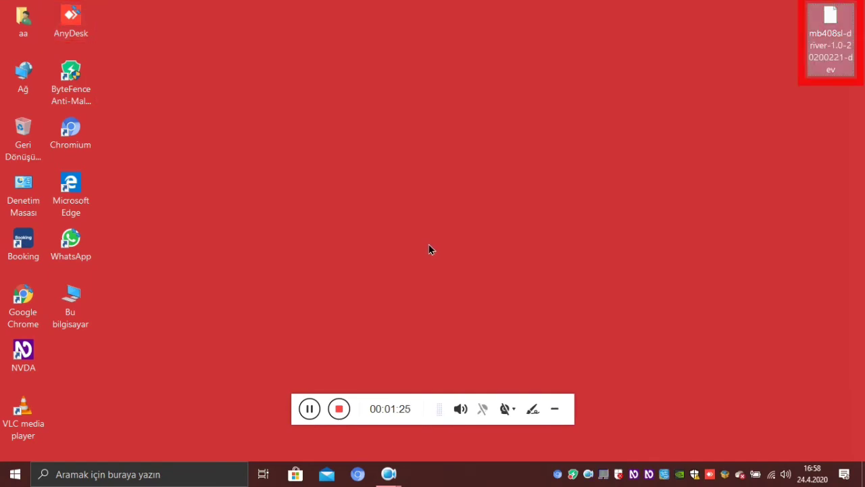
Step: Open the NVDA add-on manager and select the MB408S/L Braille display driver among the installed add-ons
key(Insert+n)
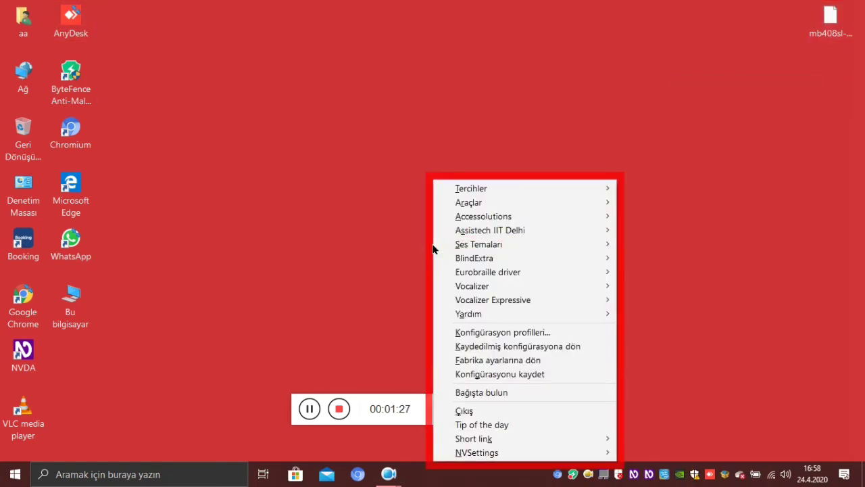
key(Down)
key(Right)
key(Down)
key(Return)
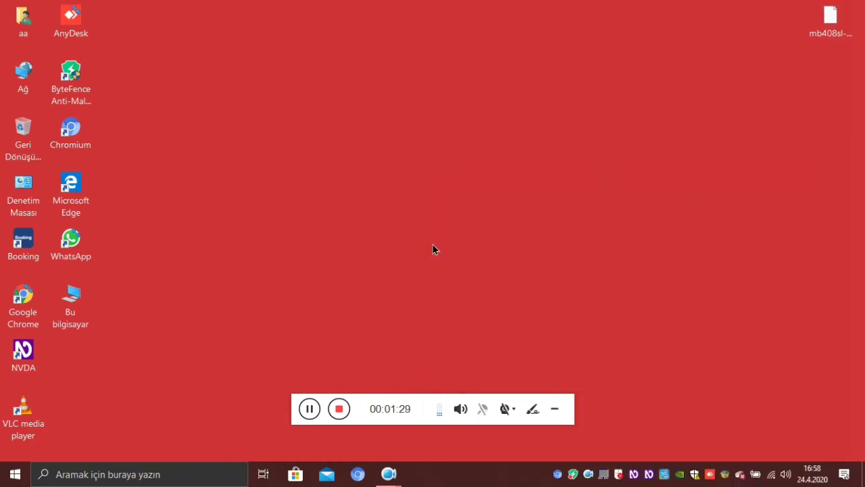
key(m)
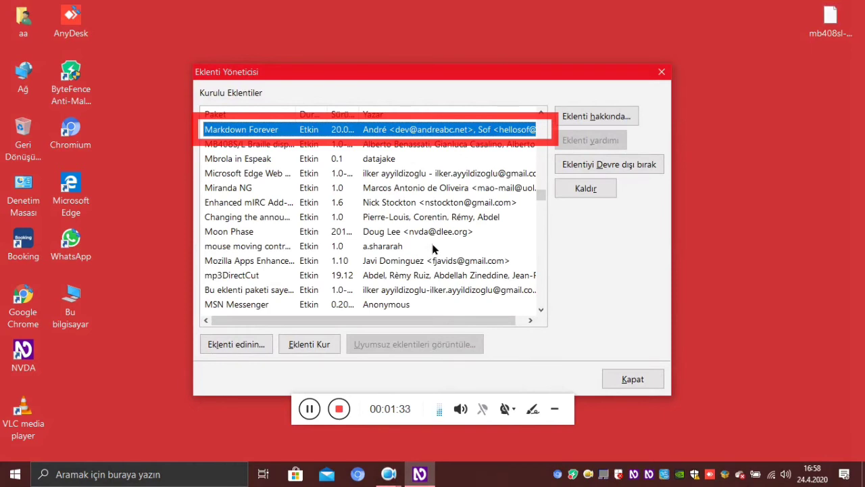
key(Down)
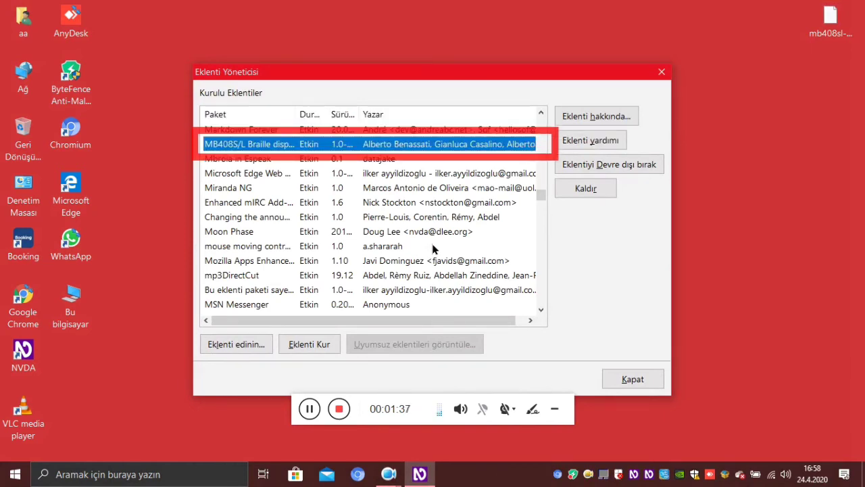
Step: View the add-on information of the MB408S/L Braille display driver, and close it and the add-on manager
key(Tab)
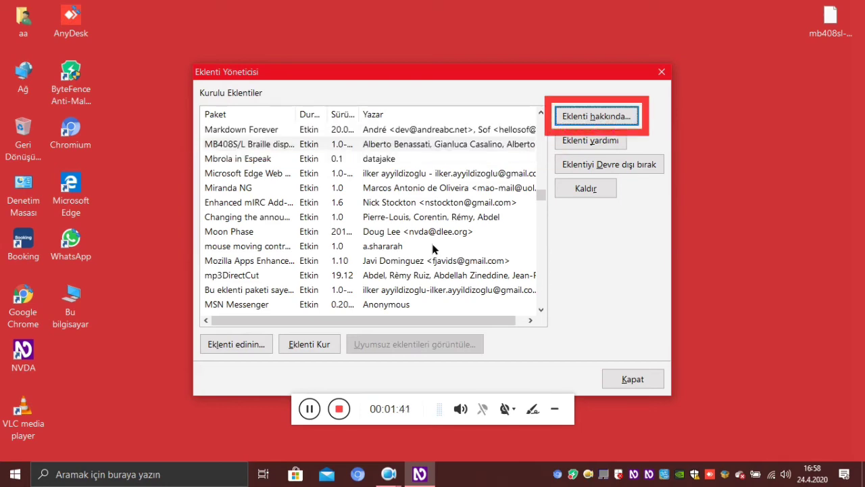
key(Return)
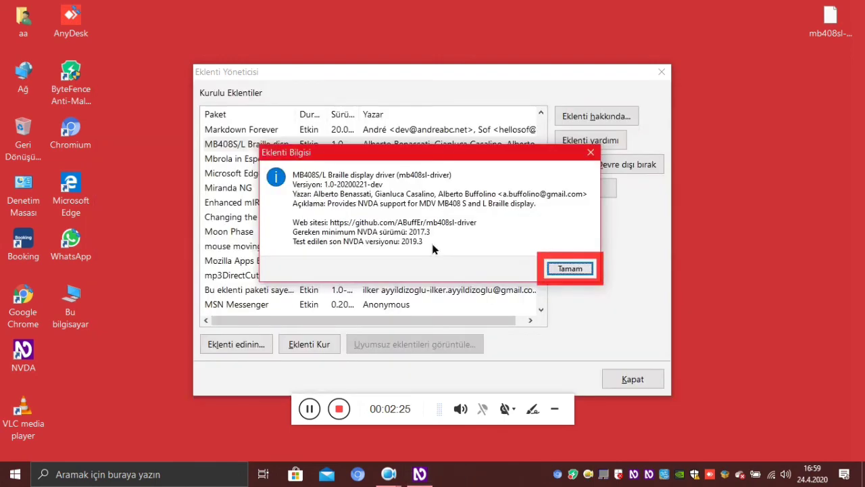
key(Return)
key(Escape)
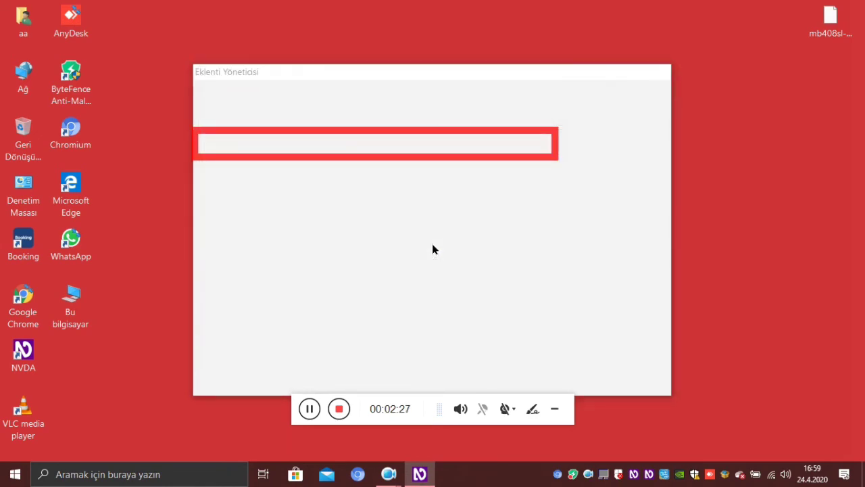